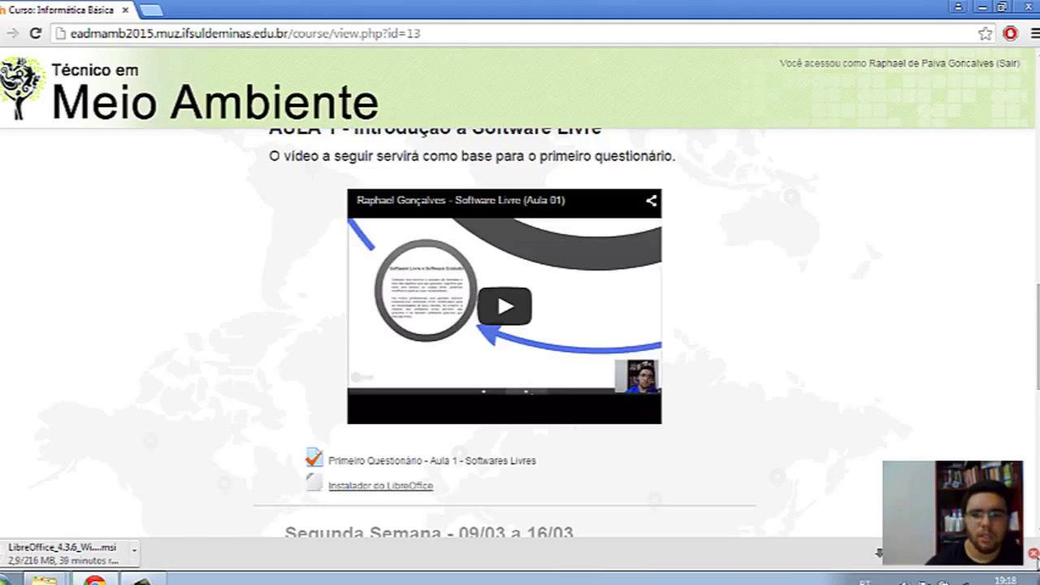
Dismiss the browser's download bar and run the LibreOffice_4.3.6_Win_x86 installer from the EADMEIOAMBIENTE folder.
{"action": "left_click", "coordinate": [1033, 553]}
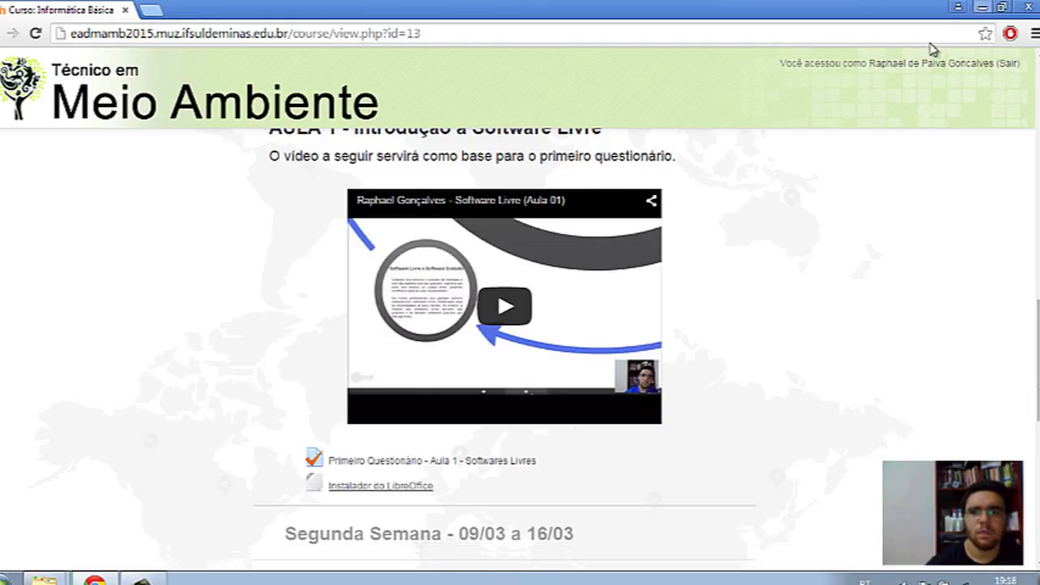
{"action": "left_click", "coordinate": [982, 7]}
{"action": "mouse_move", "coordinate": [59, 574]}
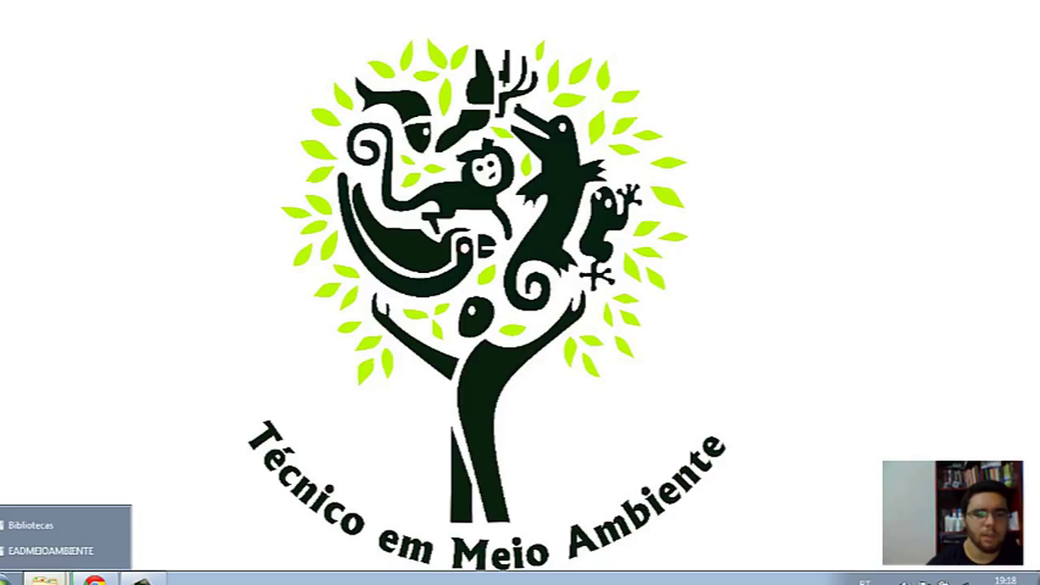
{"action": "left_click", "coordinate": [57, 552]}
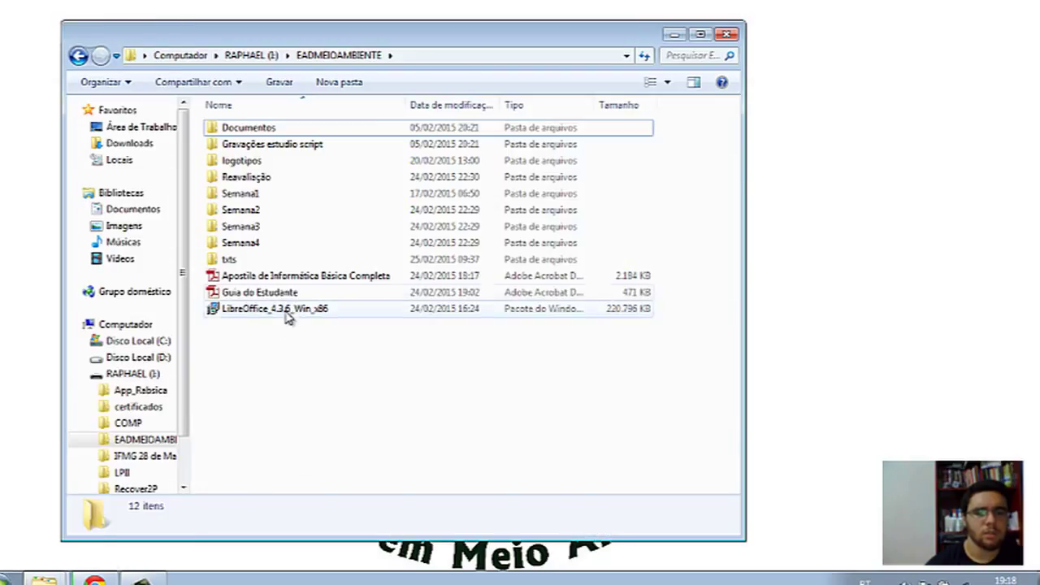
{"action": "left_click", "coordinate": [289, 316]}
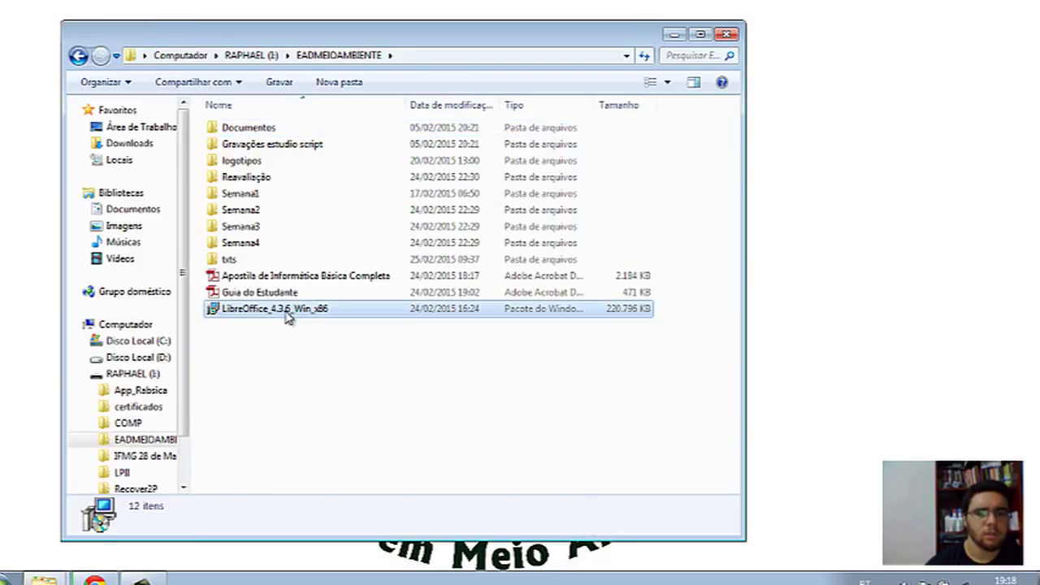
{"action": "left_click", "coordinate": [673, 34]}
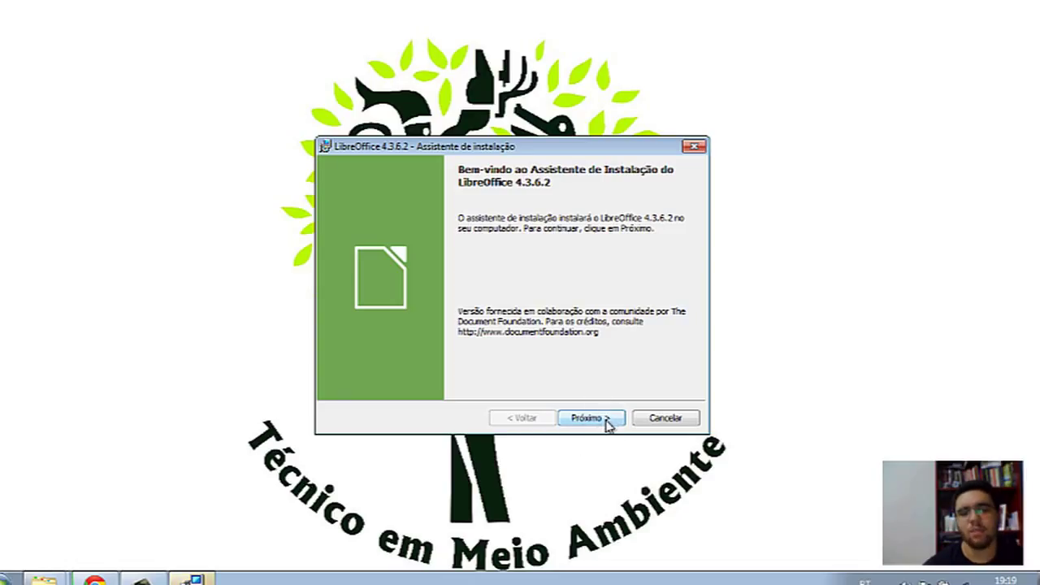
Start a typical (Típica) installation of LibreOffice 4.3.6.2 with the desktop shortcut option turned off.
{"action": "left_click", "coordinate": [605, 421]}
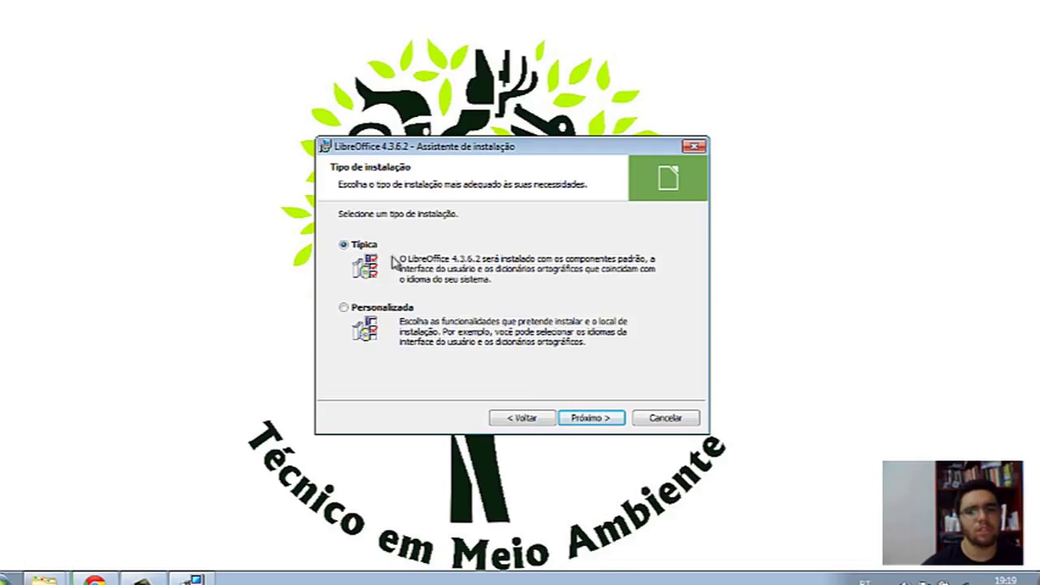
{"action": "left_click", "coordinate": [601, 424]}
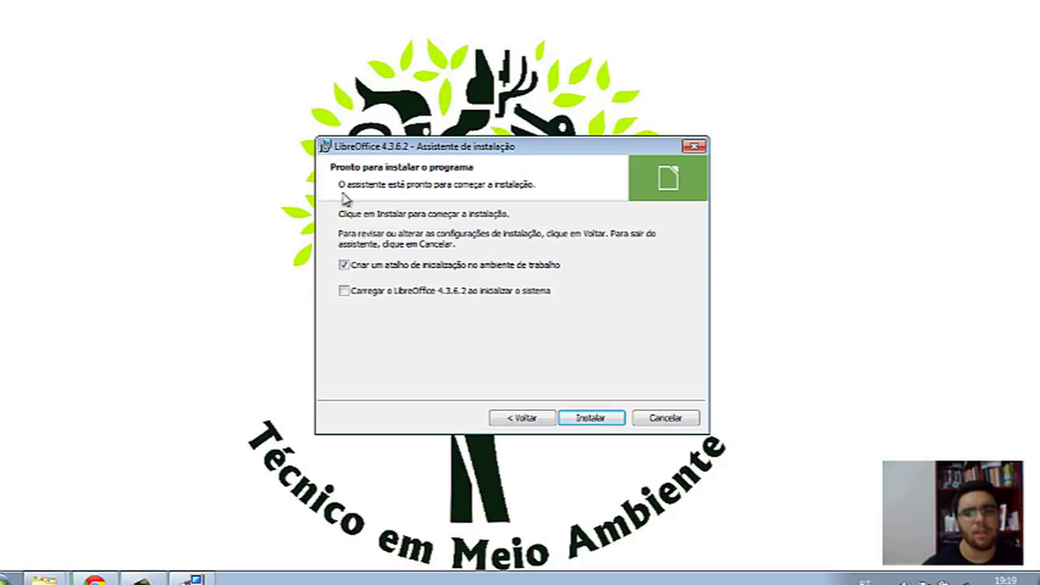
{"action": "left_click", "coordinate": [344, 266]}
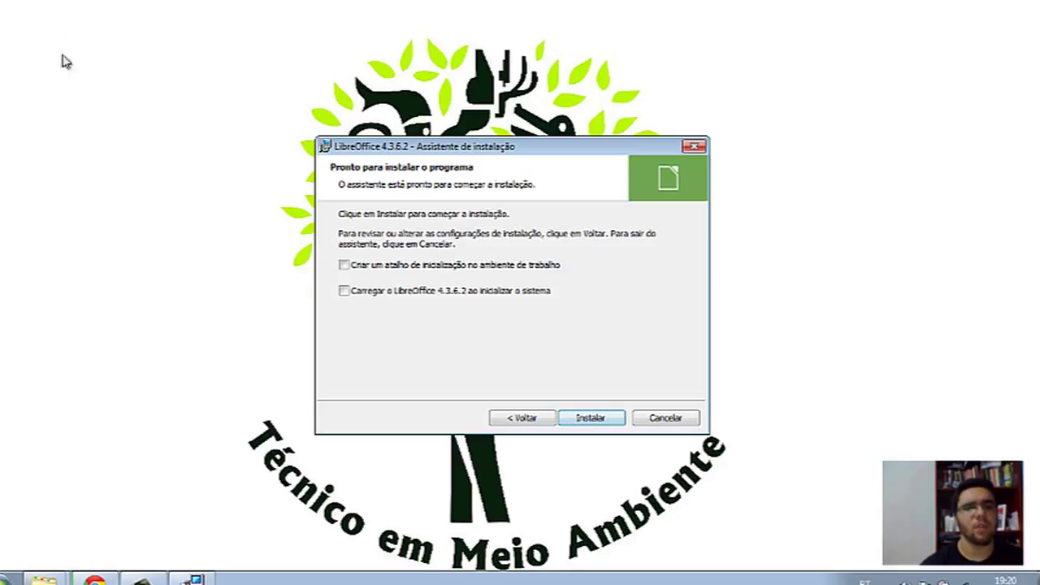
{"action": "left_click", "coordinate": [591, 417]}
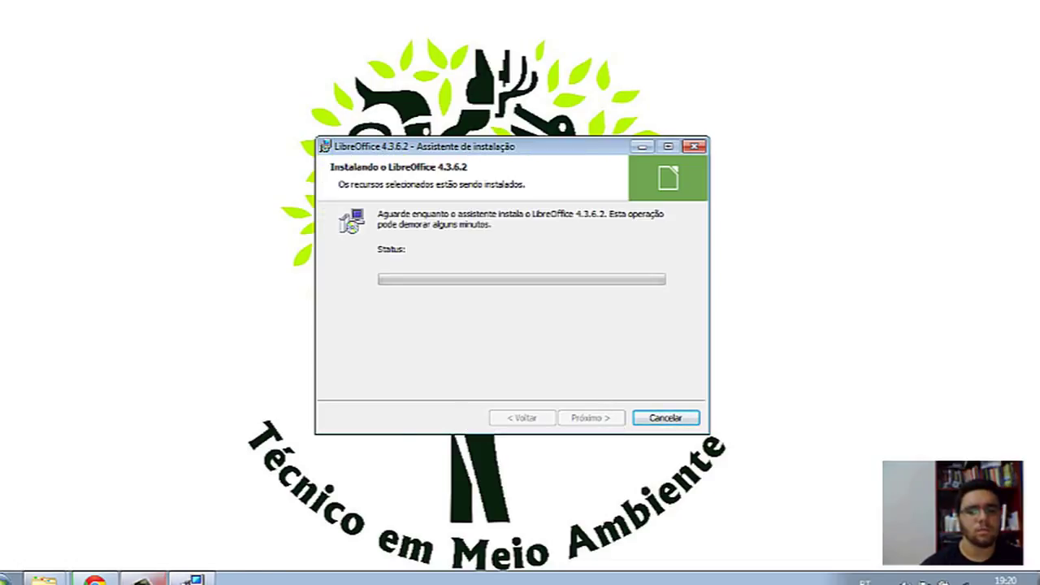
{"action": "mouse_move", "coordinate": [145, 578]}
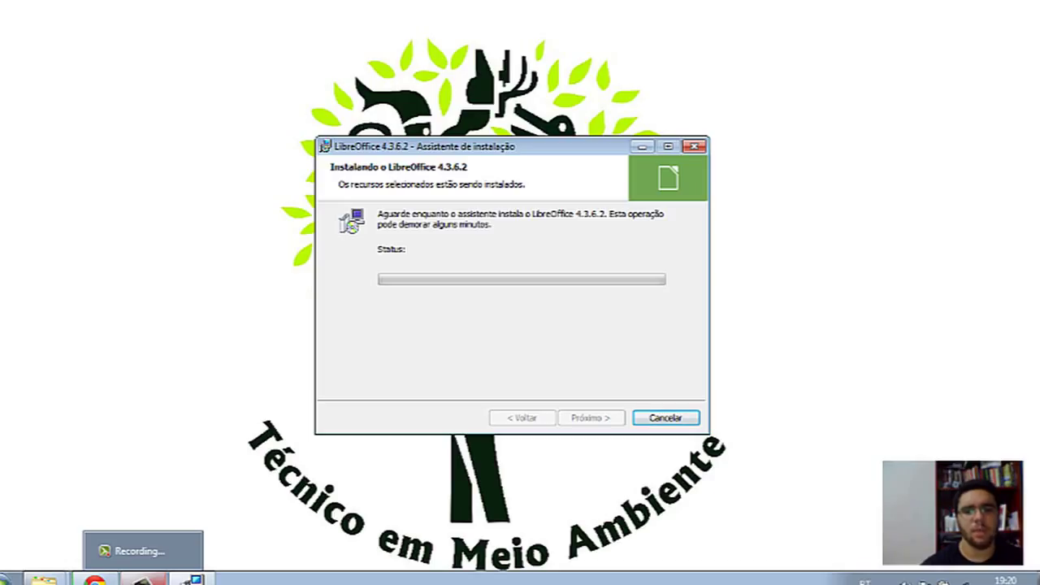
{"action": "left_click", "coordinate": [144, 578]}
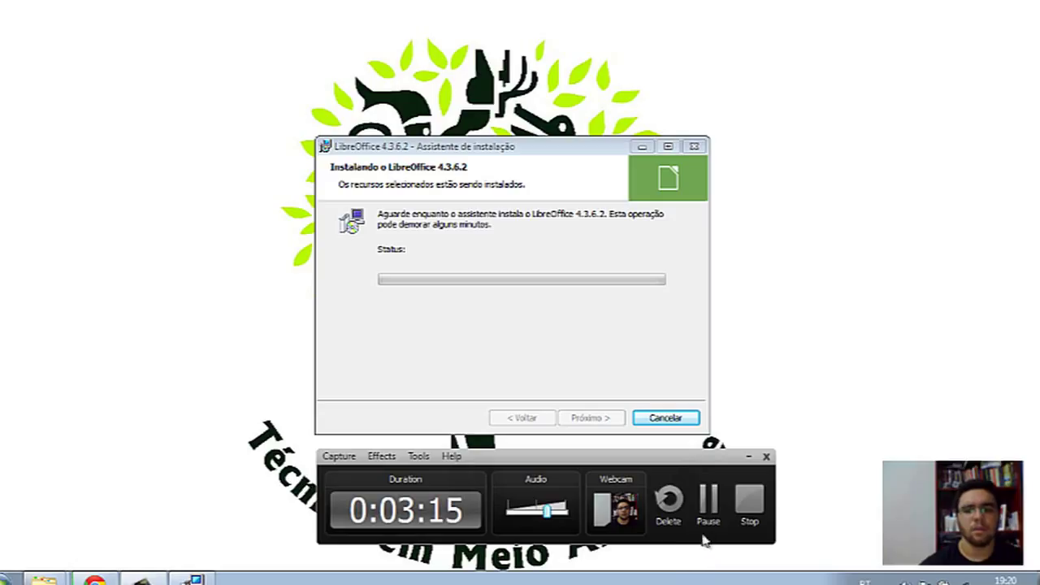
{"action": "left_click", "coordinate": [708, 507]}
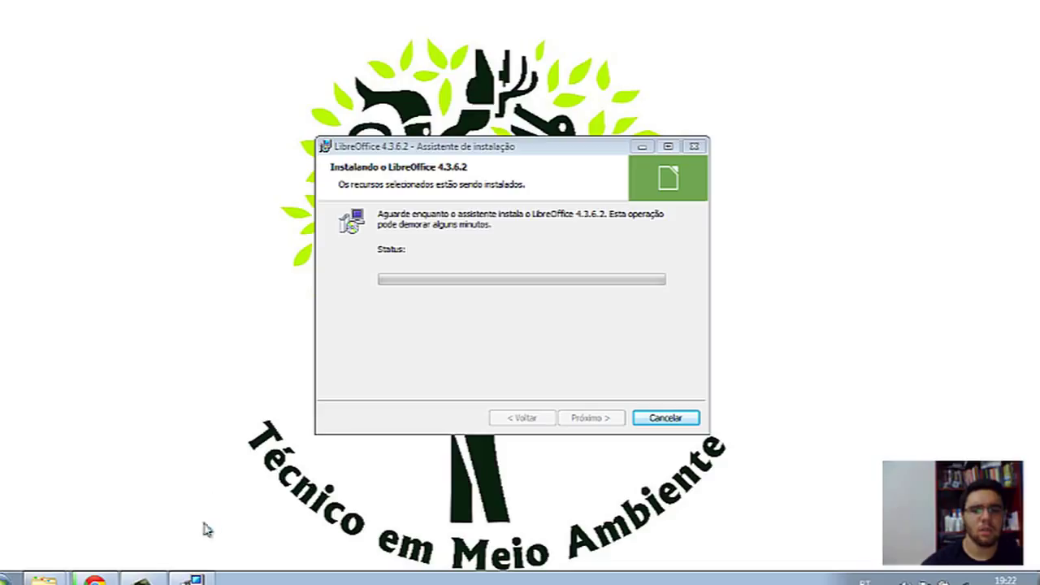
{"action": "mouse_move", "coordinate": [142, 580]}
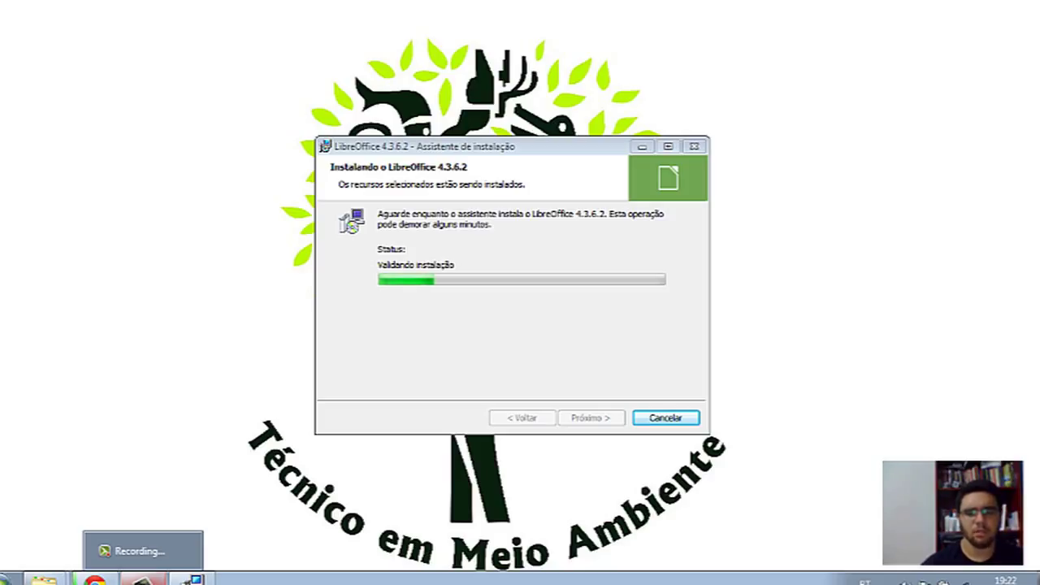
{"action": "left_click", "coordinate": [143, 578]}
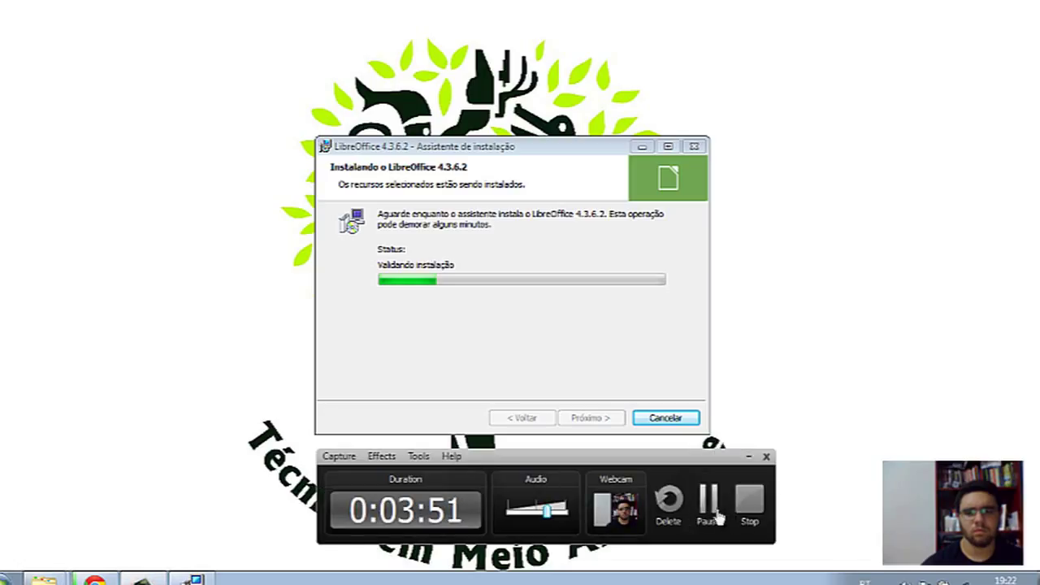
{"action": "left_click", "coordinate": [709, 518]}
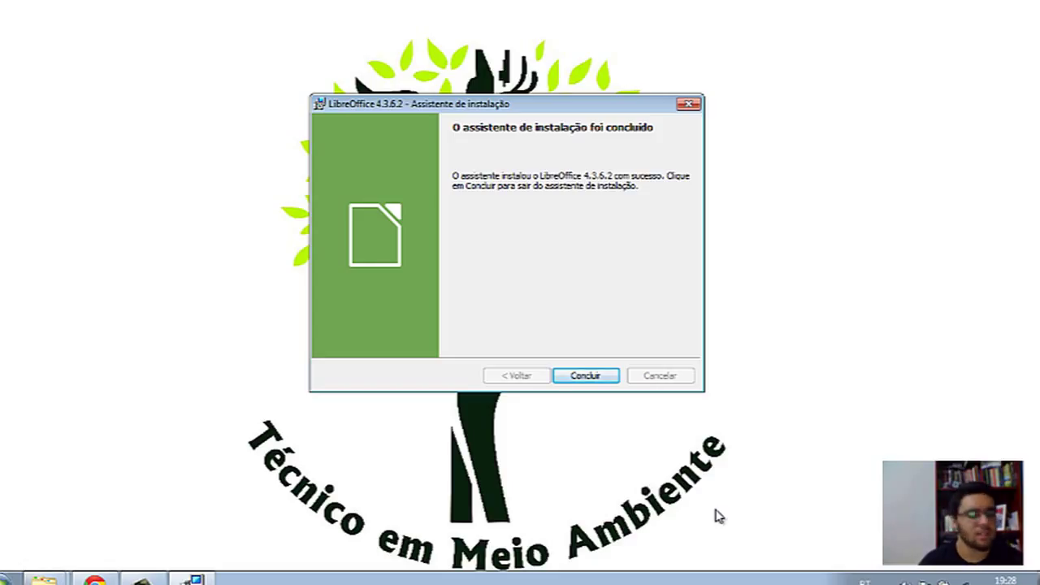
Finish the LibreOffice installation wizard and launch the LibreOffice start center.
{"action": "left_click", "coordinate": [592, 378]}
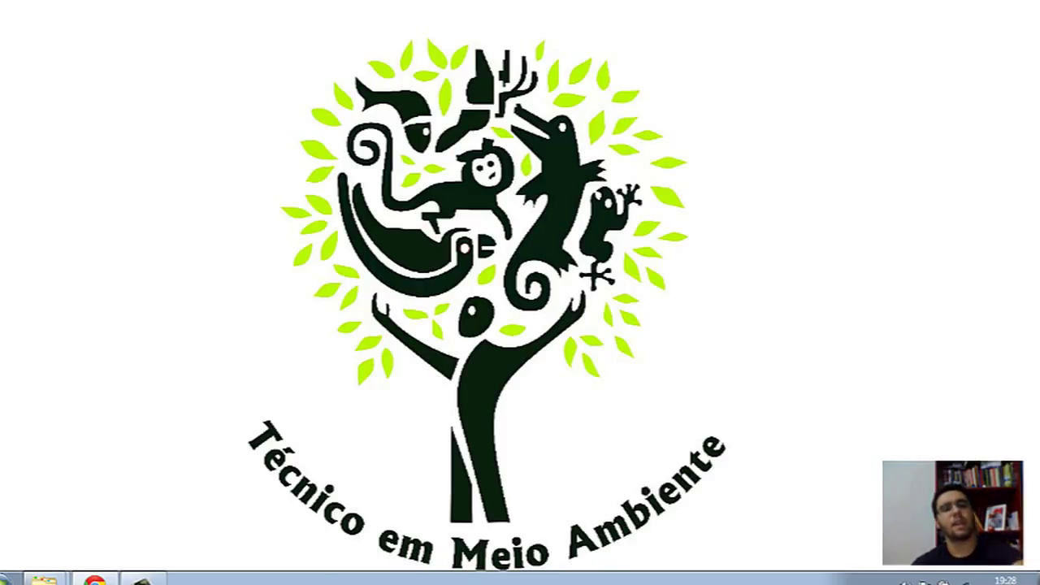
{"action": "left_click", "coordinate": [5, 579]}
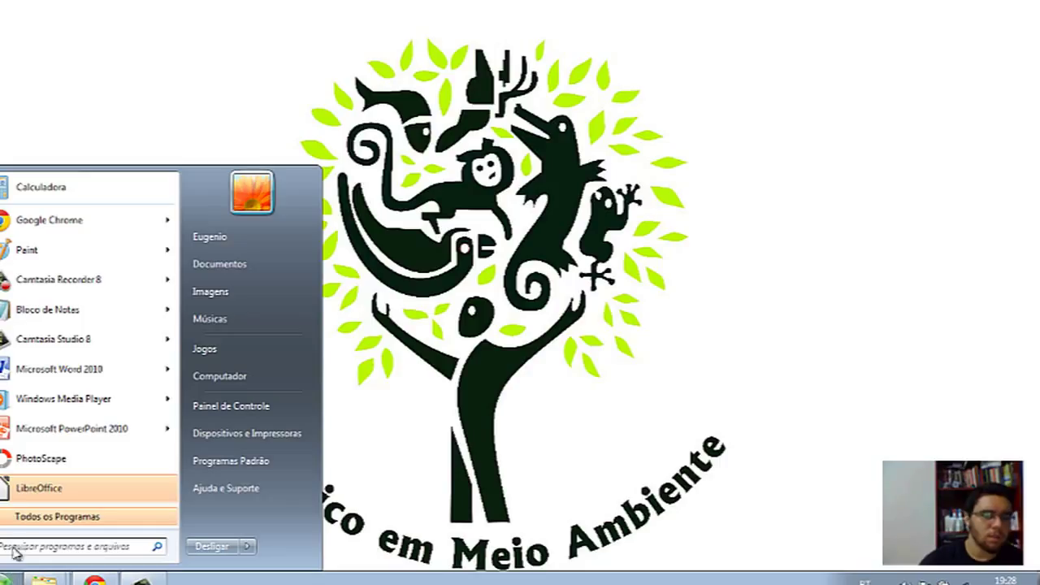
{"action": "left_click", "coordinate": [26, 489]}
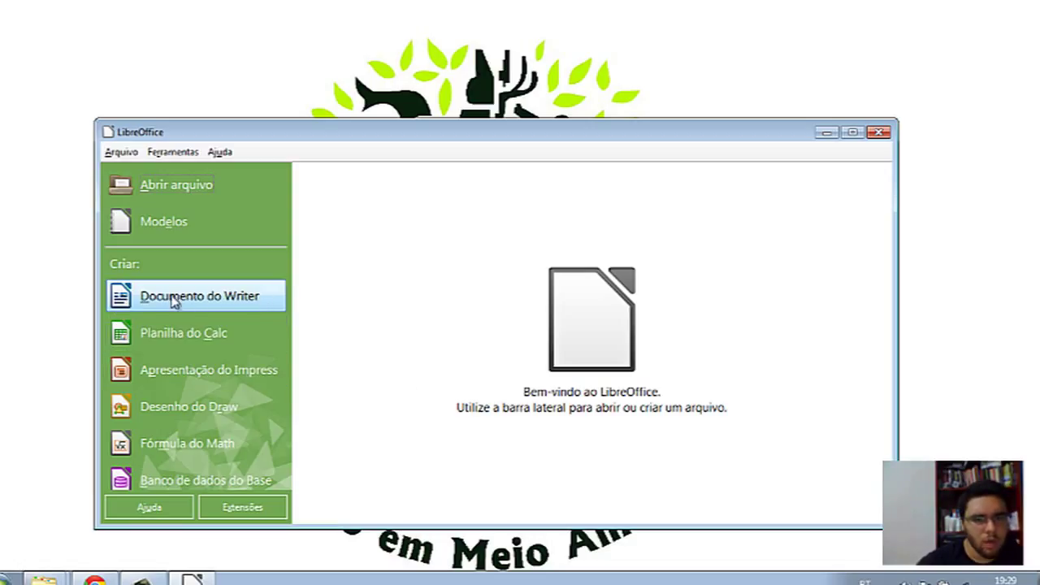
Create a new Writer document and maximize its window.
{"action": "left_click", "coordinate": [187, 340]}
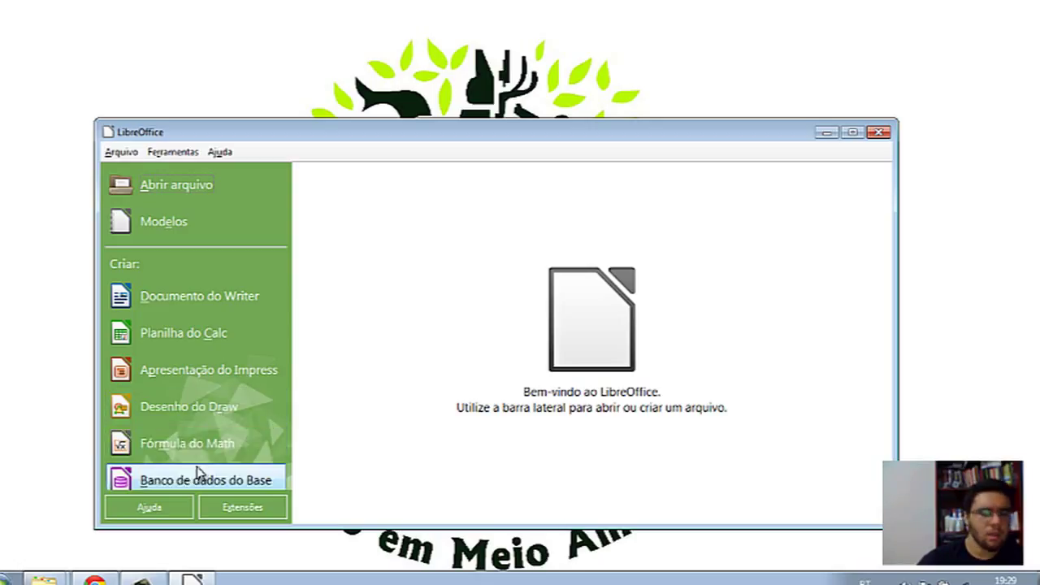
{"action": "left_click", "coordinate": [255, 299]}
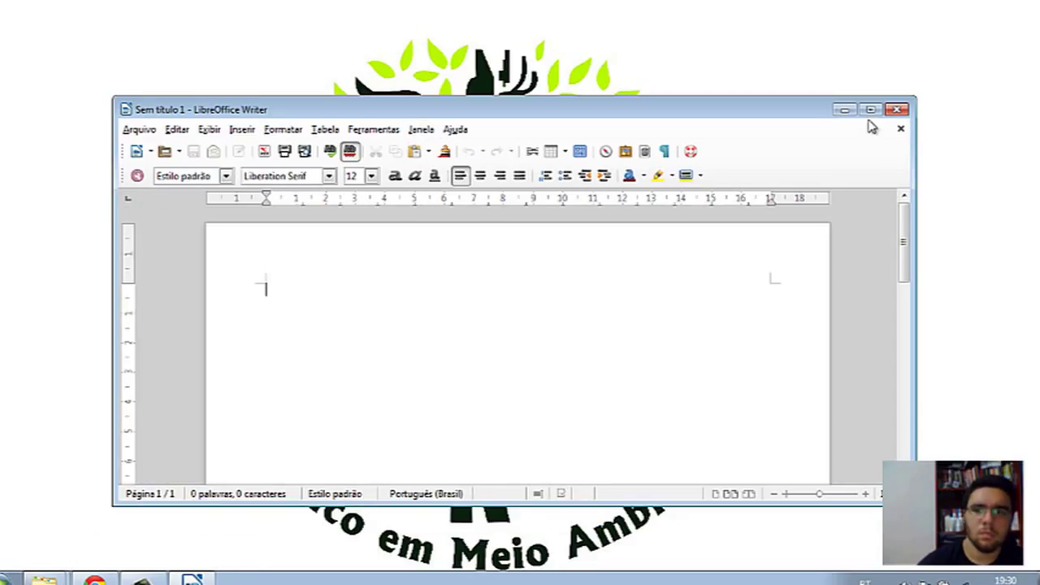
{"action": "left_click", "coordinate": [872, 113]}
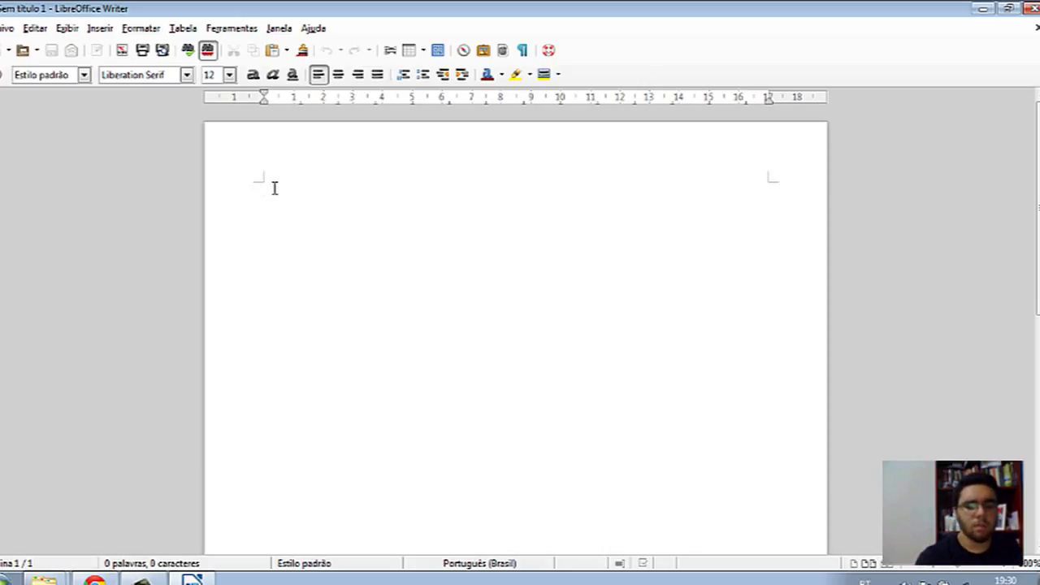
Write the word "texto" on the first line of the blank Writer document.
{"action": "type", "text": "text"}
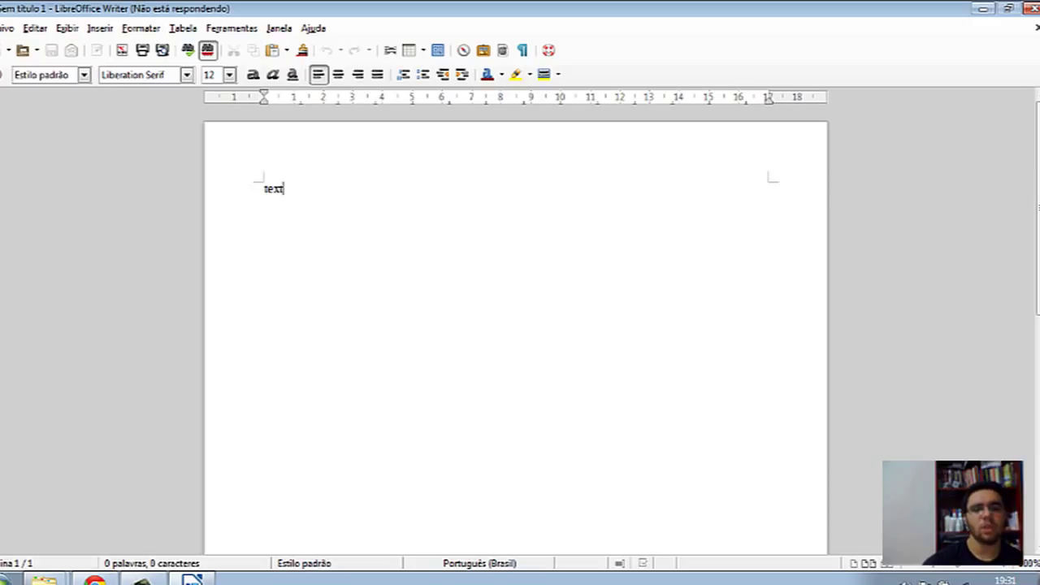
{"action": "mouse_move", "coordinate": [142, 578]}
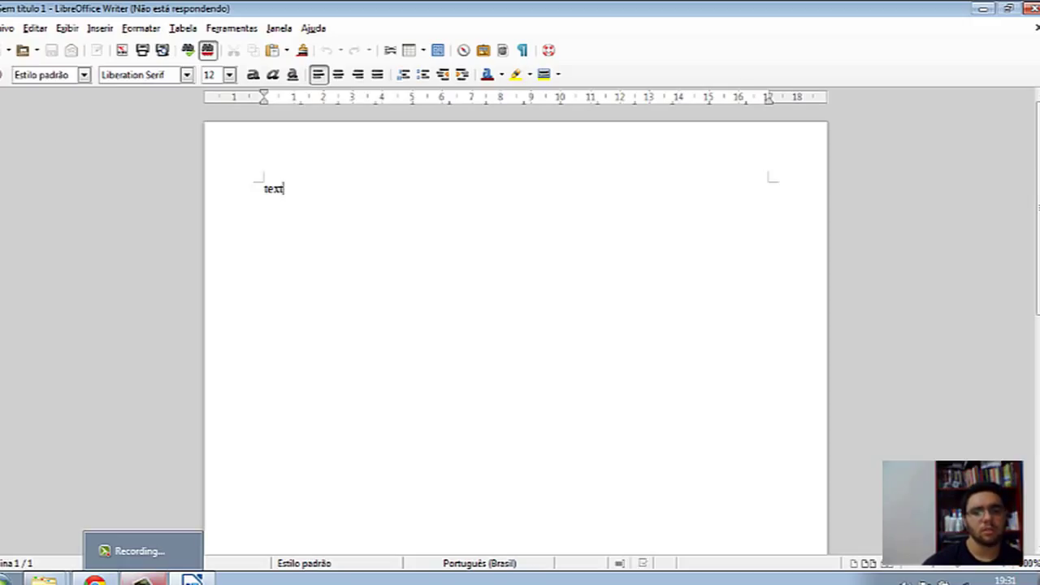
{"action": "left_click", "coordinate": [142, 578]}
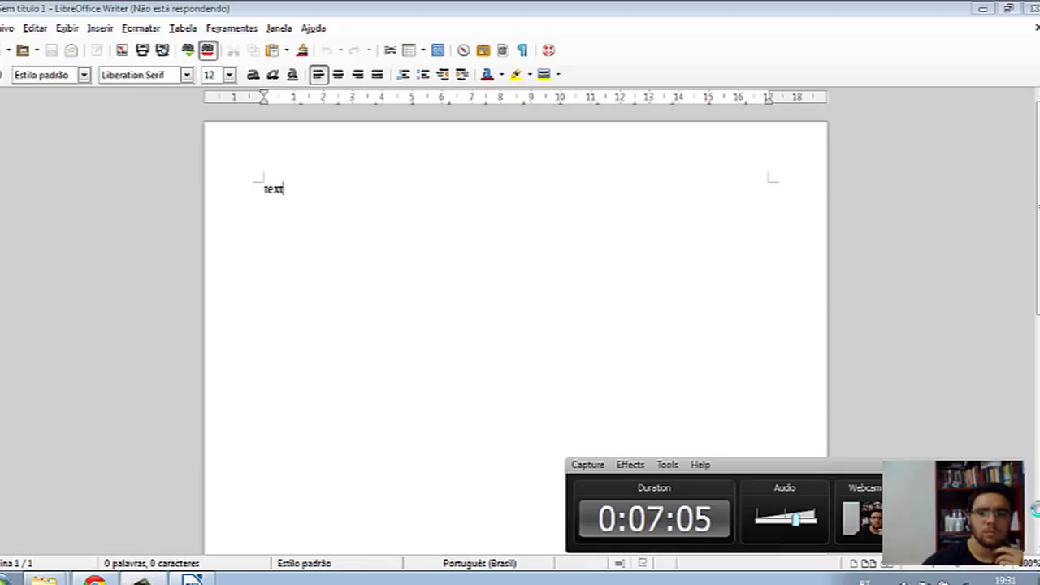
{"action": "left_click", "coordinate": [142, 578]}
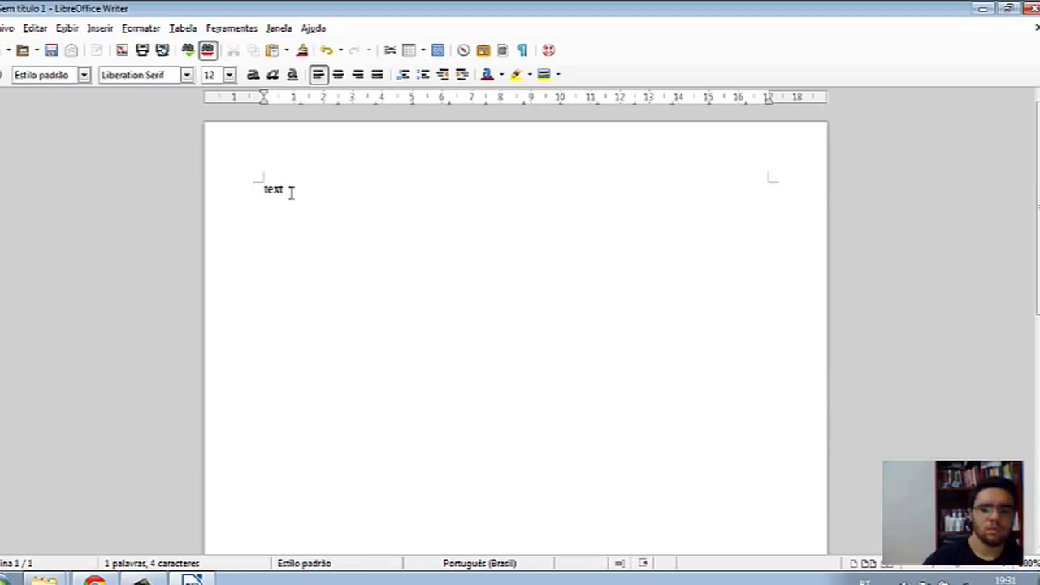
{"action": "type", "text": "o"}
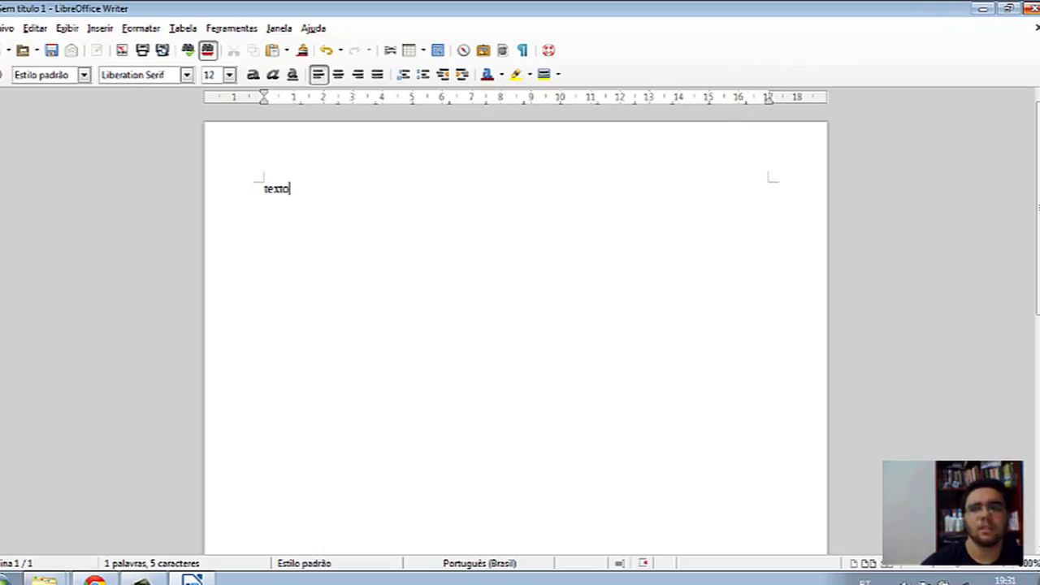
Close the untitled Writer document without saving the changes.
{"action": "left_click", "coordinate": [1033, 7]}
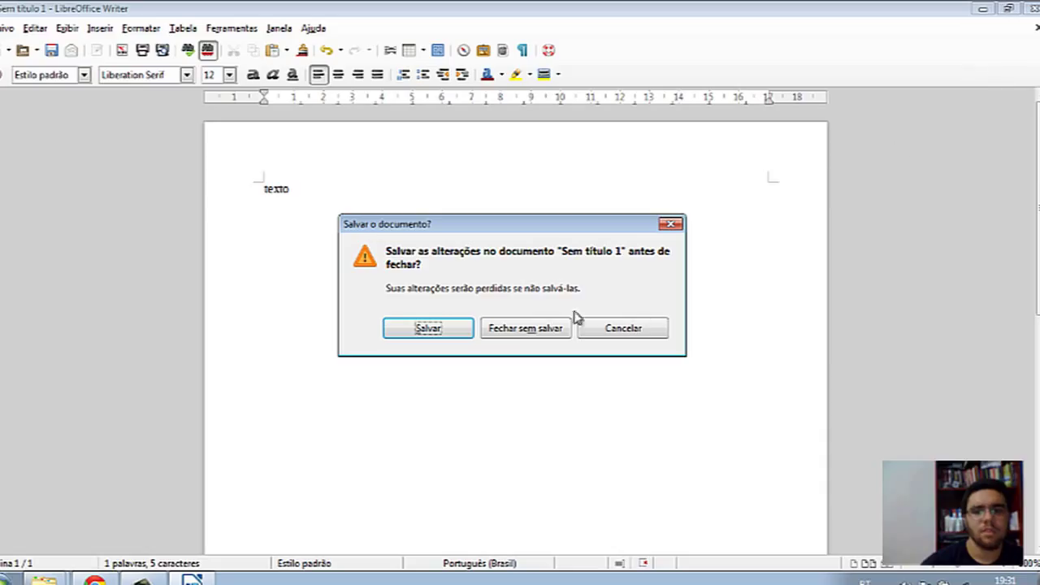
{"action": "left_click", "coordinate": [530, 332]}
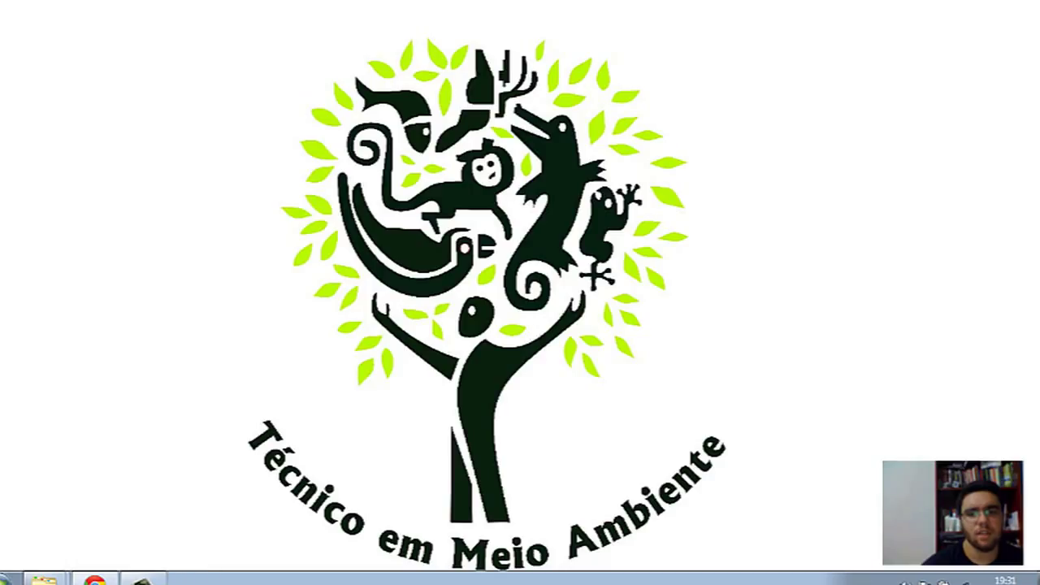
Search the installed programs for "calc" and launch LibreOffice Calc.
{"action": "left_click", "coordinate": [8, 578]}
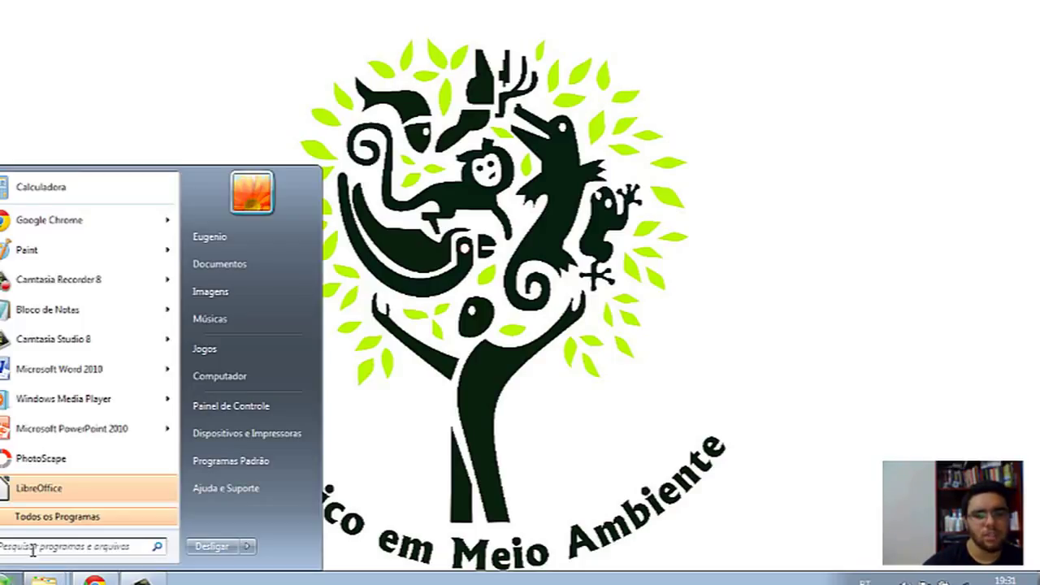
{"action": "left_click", "coordinate": [6, 579]}
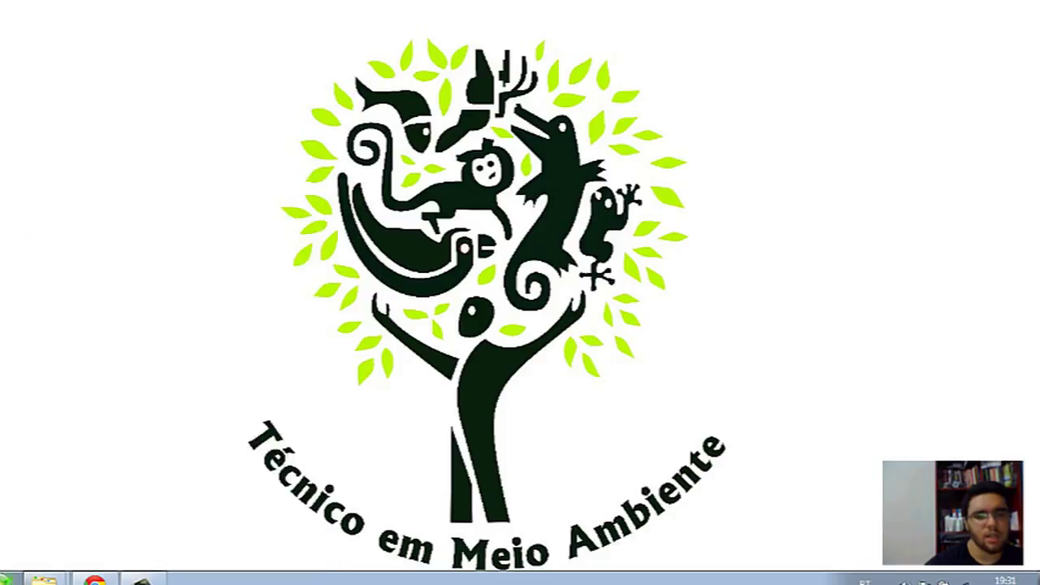
{"action": "key", "text": "super"}
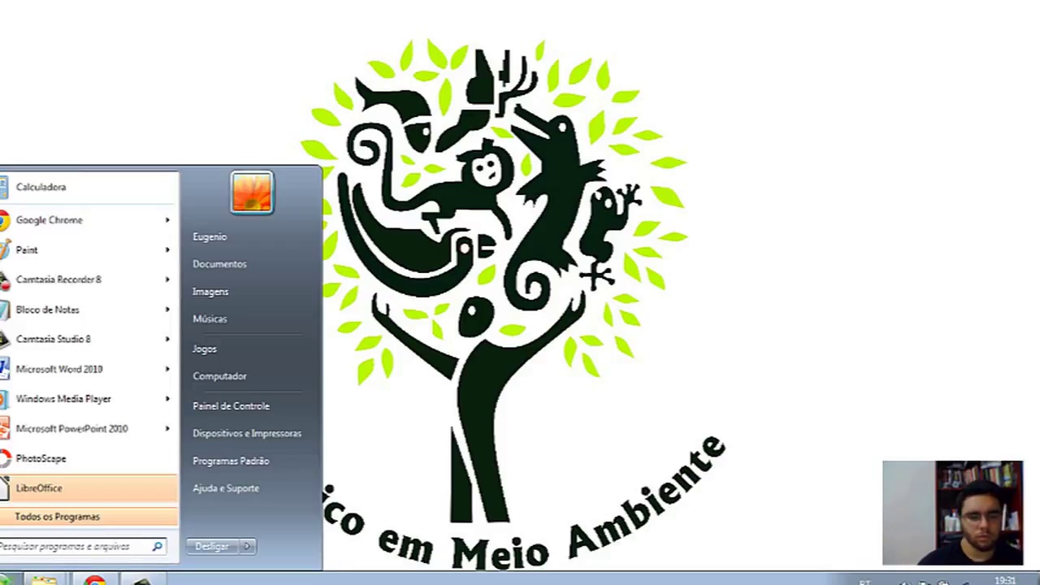
{"action": "left_click", "coordinate": [32, 547]}
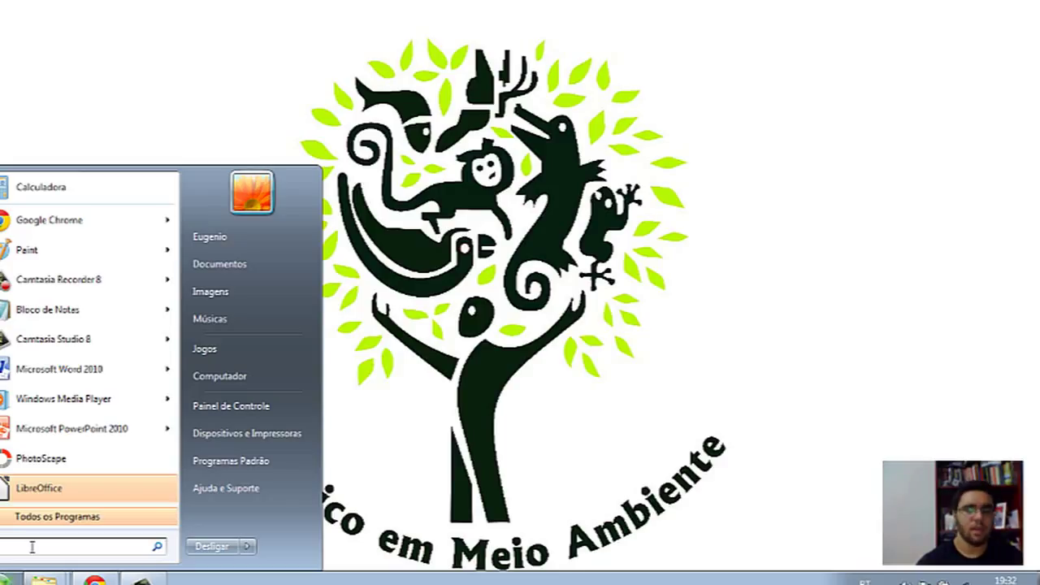
{"action": "type", "text": "calc"}
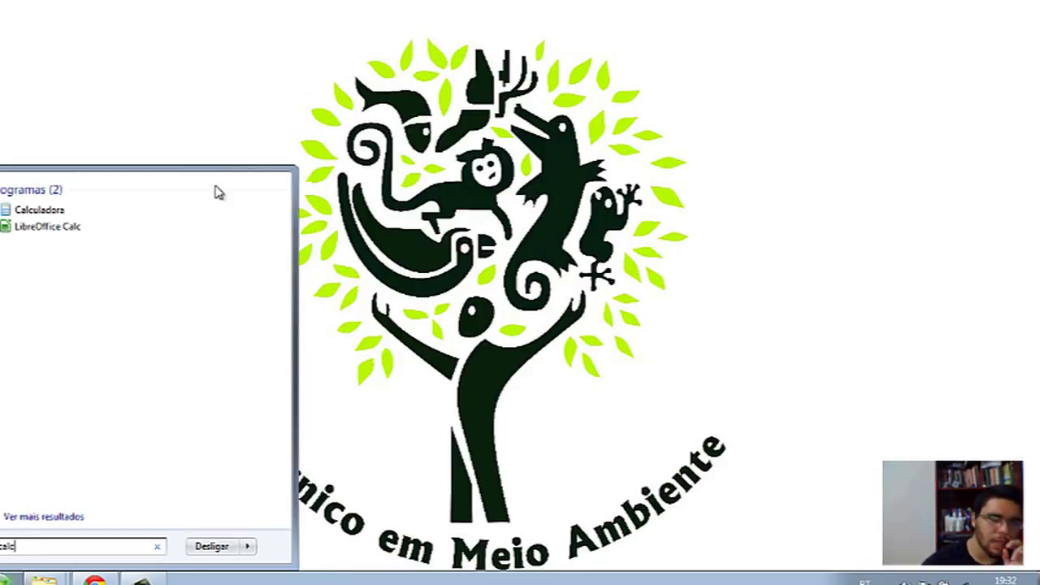
{"action": "left_click", "coordinate": [68, 234]}
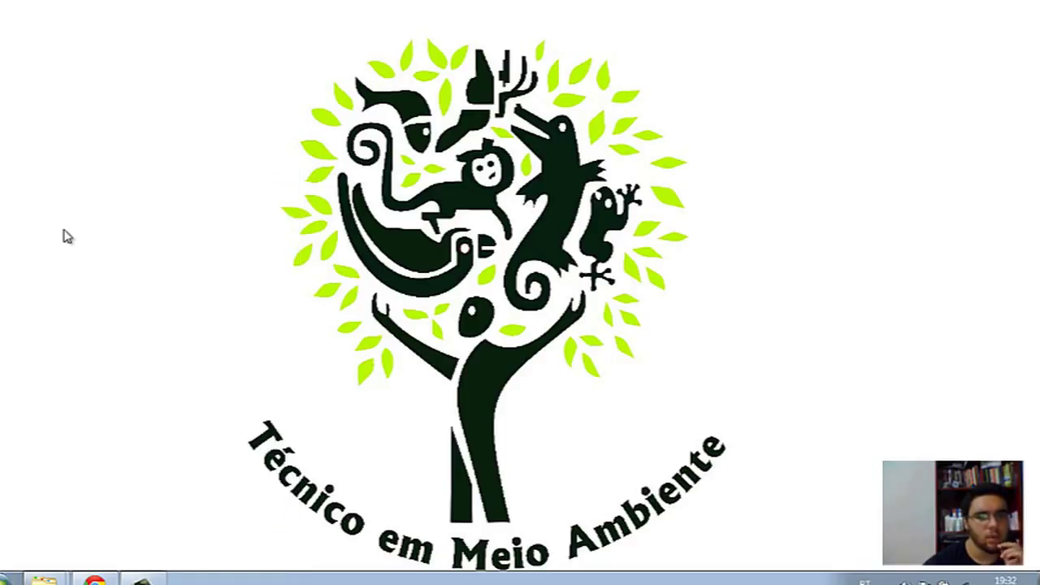